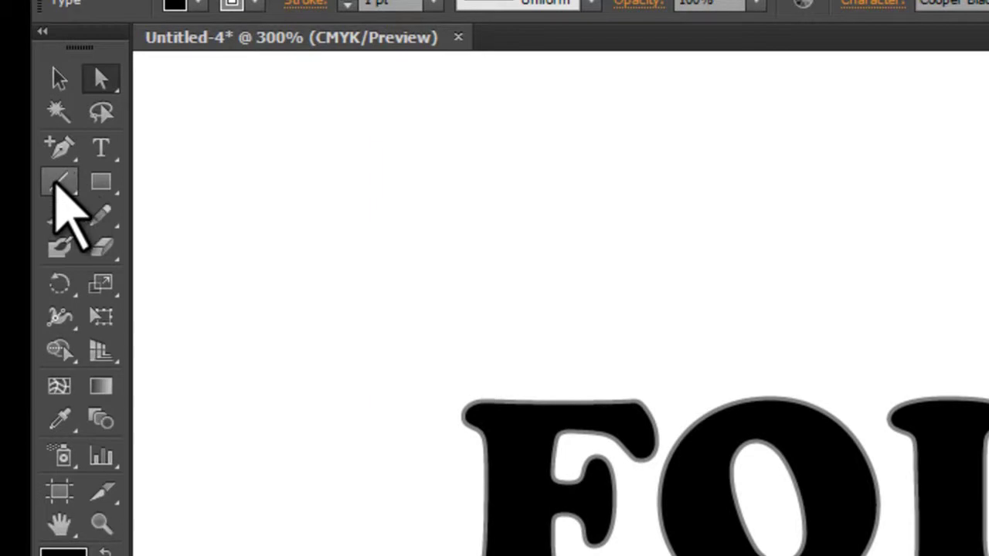
- Select the whole FOLD text and convert it to outlines with Create Outlines
{"action": "left_click", "coordinate": [60, 184]}
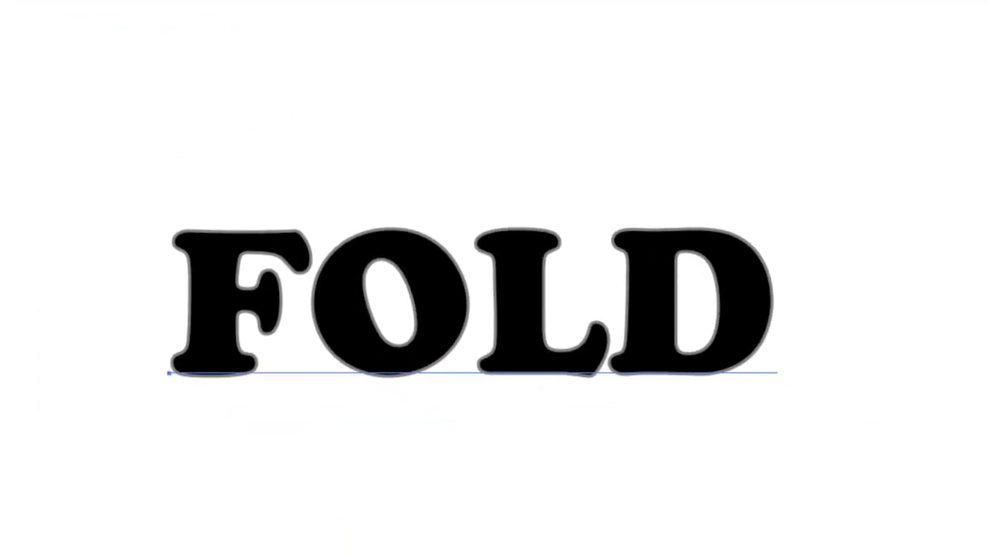
{"action": "left_click_drag", "start_coordinate": [103, 178], "coordinate": [872, 427]}
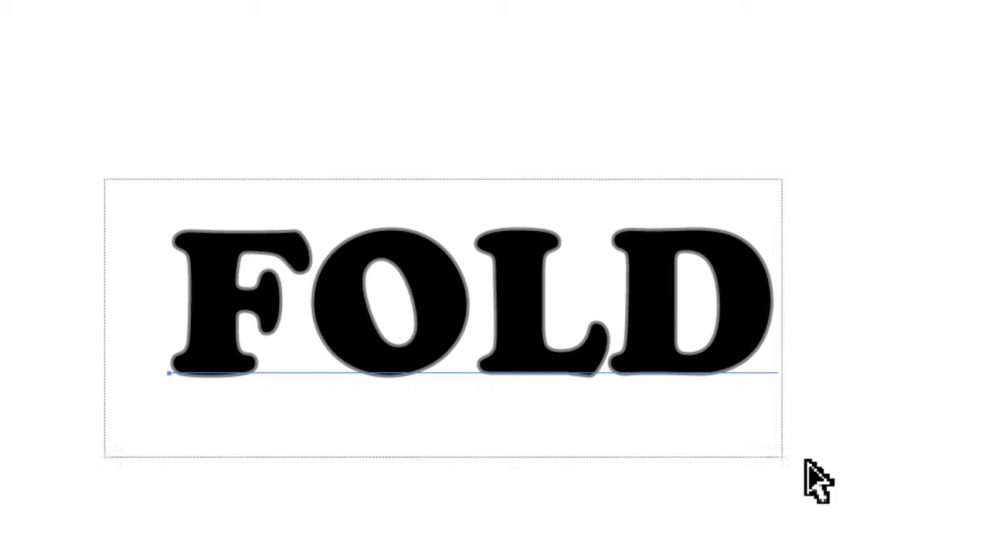
{"action": "right_click", "coordinate": [655, 387]}
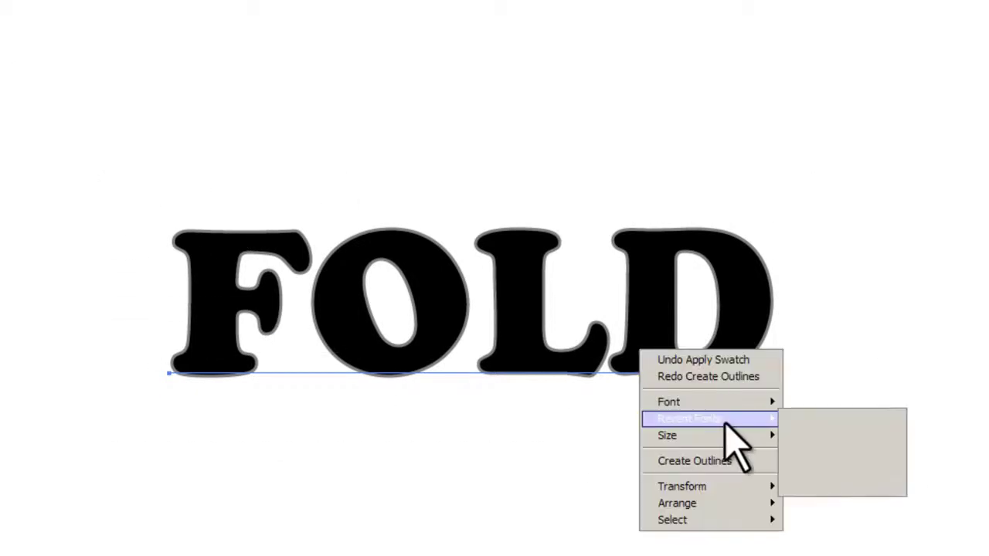
{"action": "left_click", "coordinate": [694, 462]}
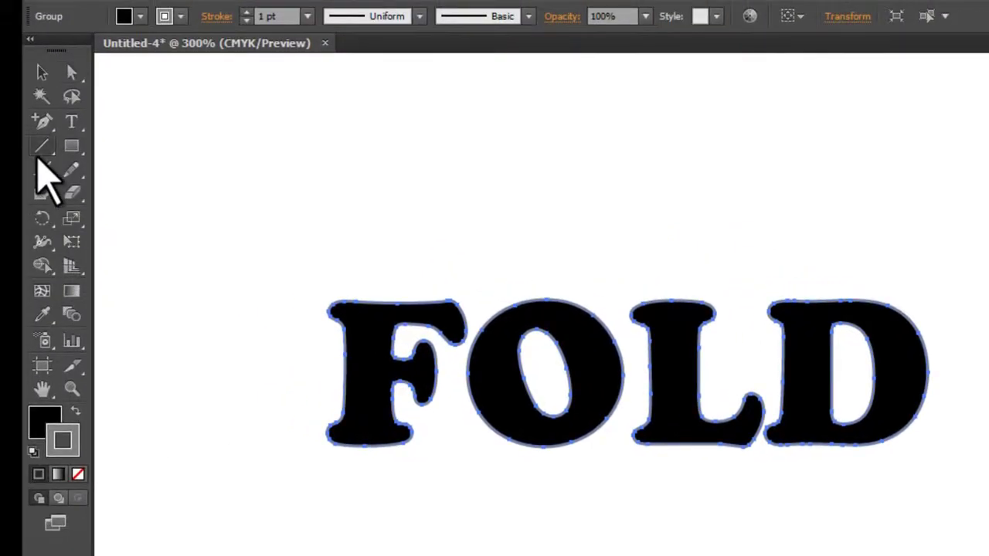
- Draw six slanted lines across corners of F, O, L and D, then select everything with Direct Selection
{"action": "left_click", "coordinate": [42, 148]}
{"action": "mouse_move", "coordinate": [276, 374]}
{"action": "left_mouse_down"}
{"action": "mouse_move", "coordinate": [520, 244]}
{"action": "mouse_move", "coordinate": [523, 224]}
{"action": "left_mouse_up"}
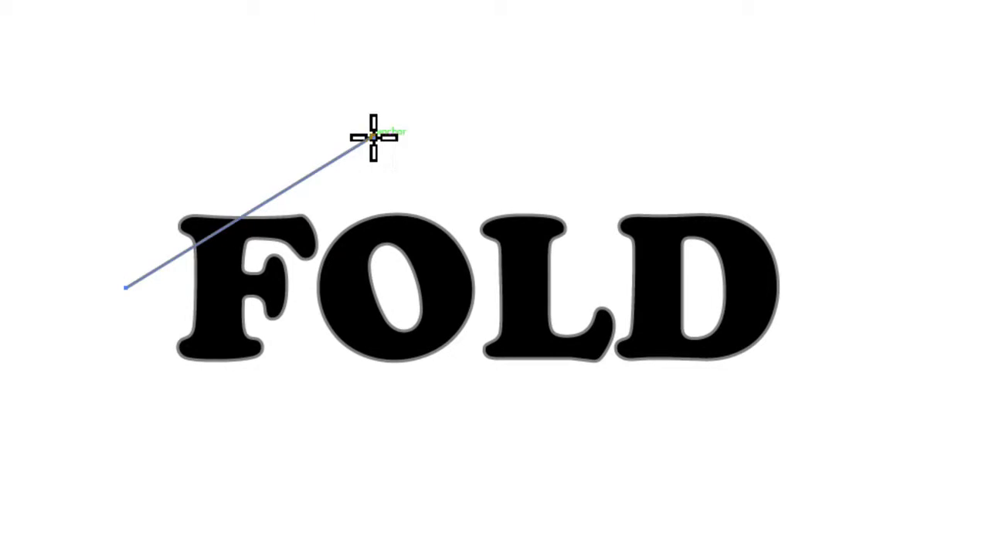
{"action": "left_click_drag", "start_coordinate": [548, 446], "coordinate": [626, 257]}
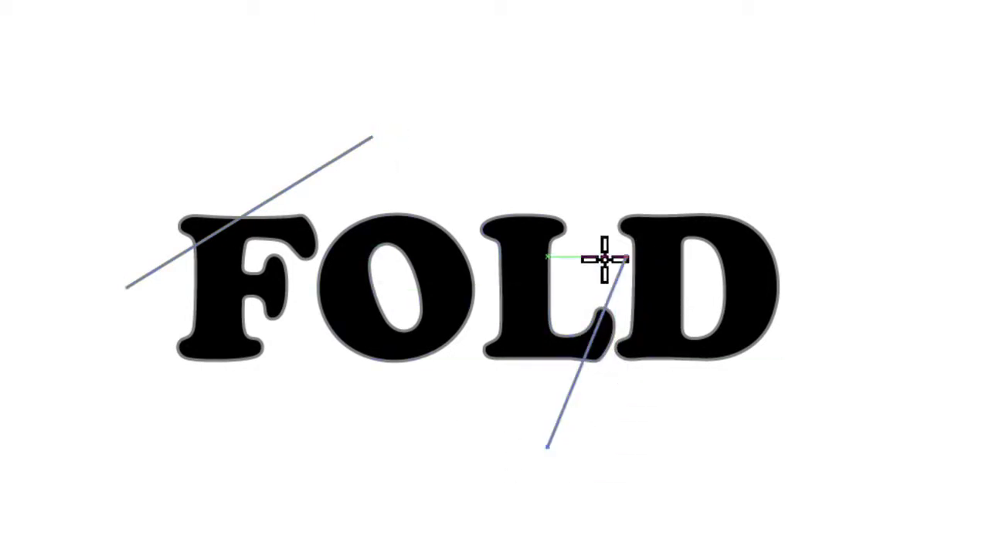
{"action": "mouse_move", "coordinate": [680, 146]}
{"action": "left_mouse_down"}
{"action": "mouse_move", "coordinate": [823, 363]}
{"action": "mouse_move", "coordinate": [816, 379]}
{"action": "left_mouse_up"}
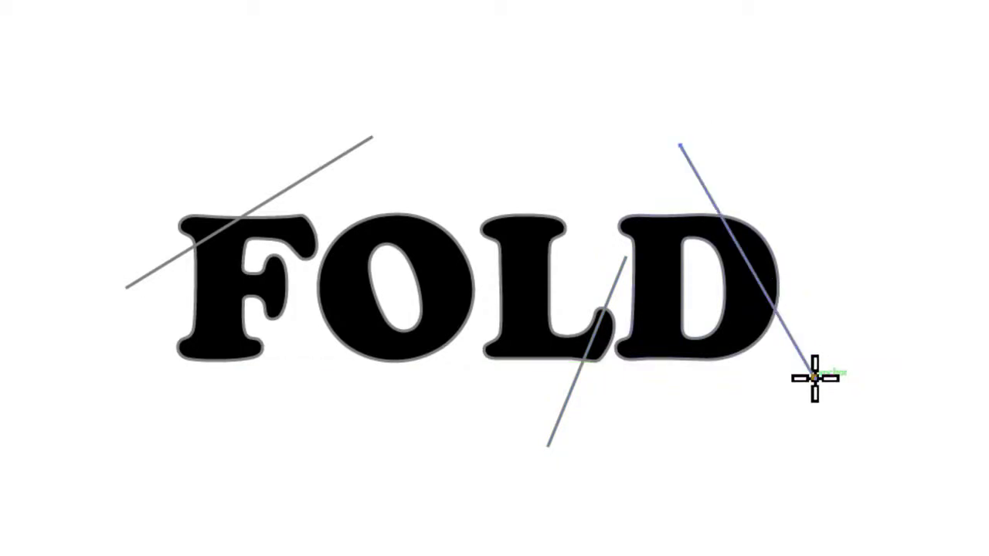
{"action": "left_click_drag", "start_coordinate": [418, 145], "coordinate": [474, 378]}
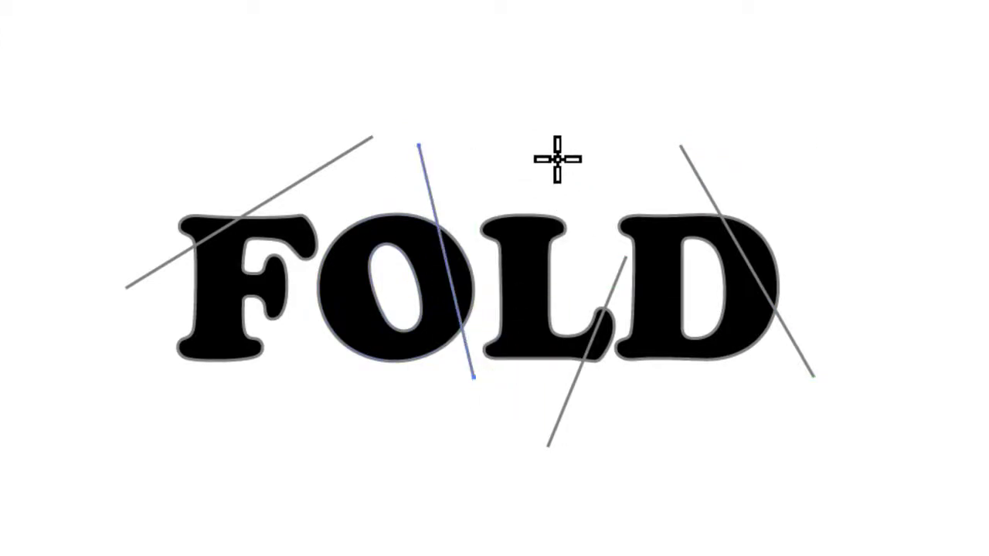
{"action": "mouse_move", "coordinate": [501, 145]}
{"action": "left_mouse_down"}
{"action": "mouse_move", "coordinate": [576, 291]}
{"action": "mouse_move", "coordinate": [565, 294]}
{"action": "left_mouse_up"}
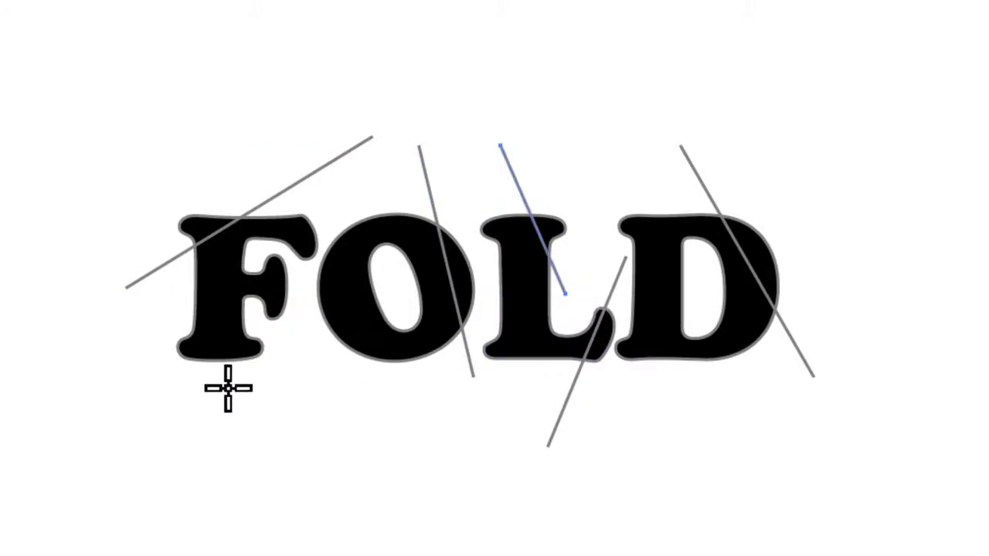
{"action": "left_click_drag", "start_coordinate": [200, 403], "coordinate": [258, 324]}
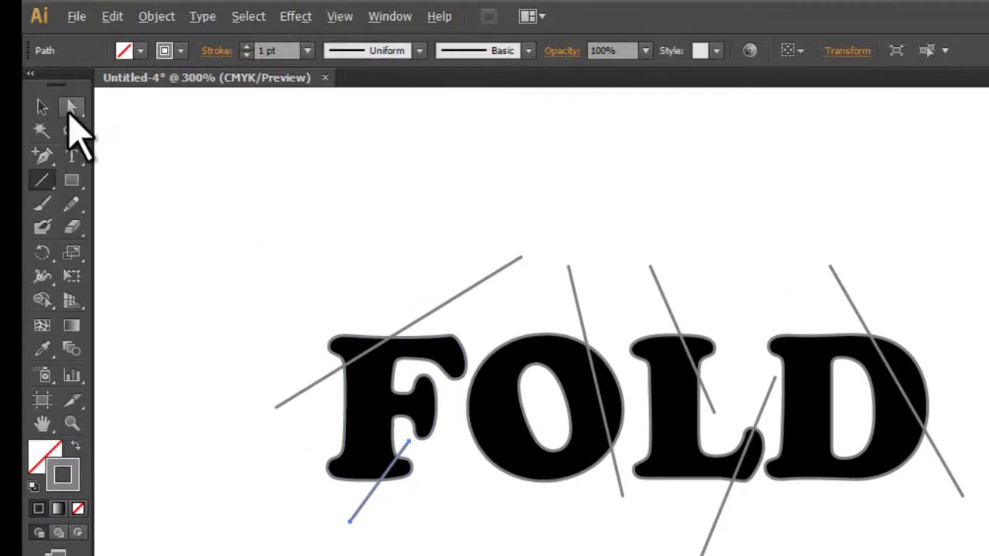
{"action": "left_click", "coordinate": [70, 106]}
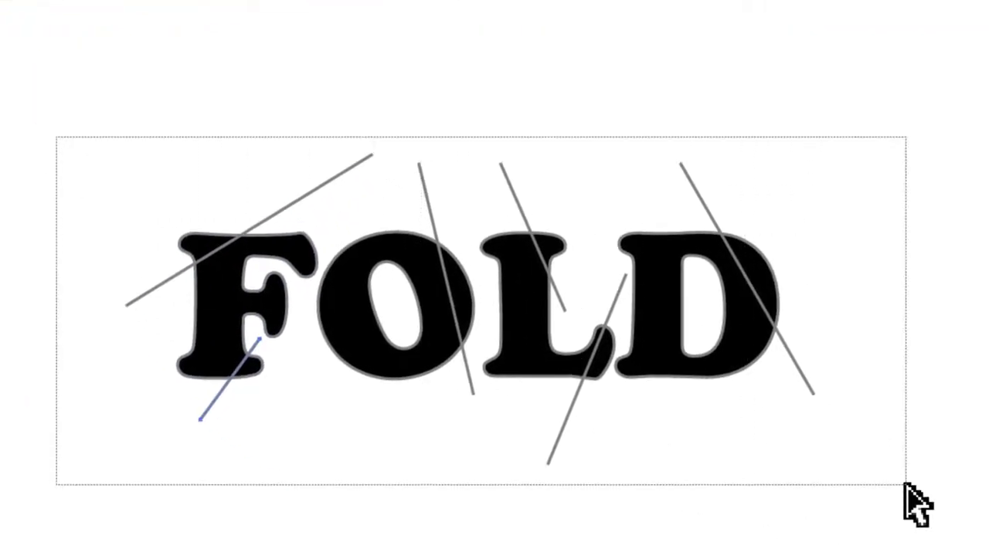
{"action": "left_click_drag", "start_coordinate": [57, 138], "coordinate": [915, 502]}
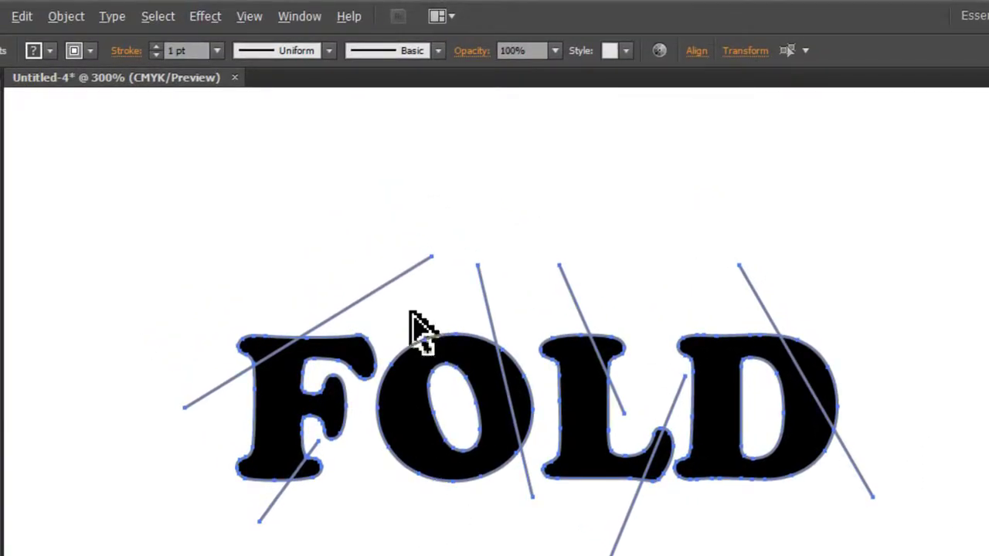
- Split the letters along the lines using Pathfinder Divide, then hide the Pathfinder panel
{"action": "left_click", "coordinate": [295, 20]}
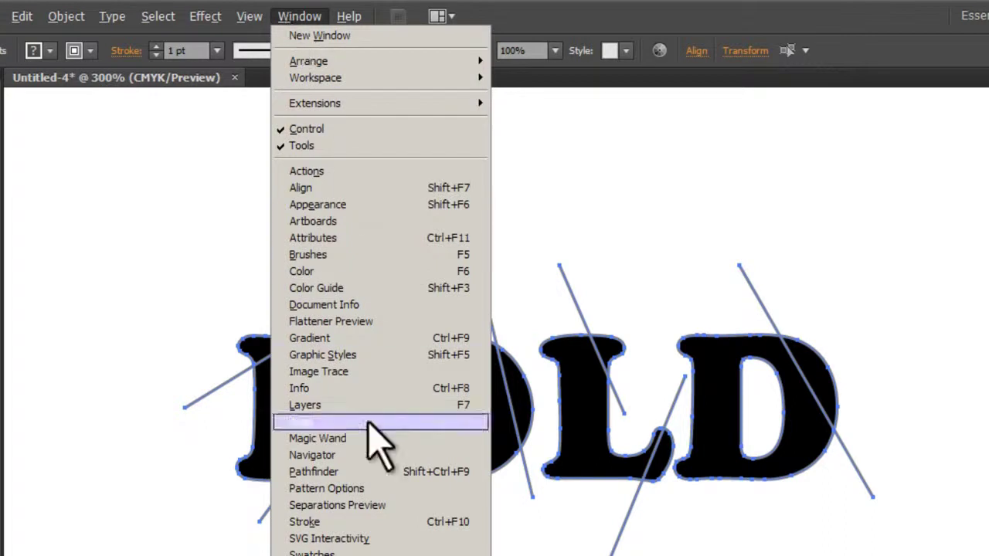
{"action": "left_click", "coordinate": [378, 472]}
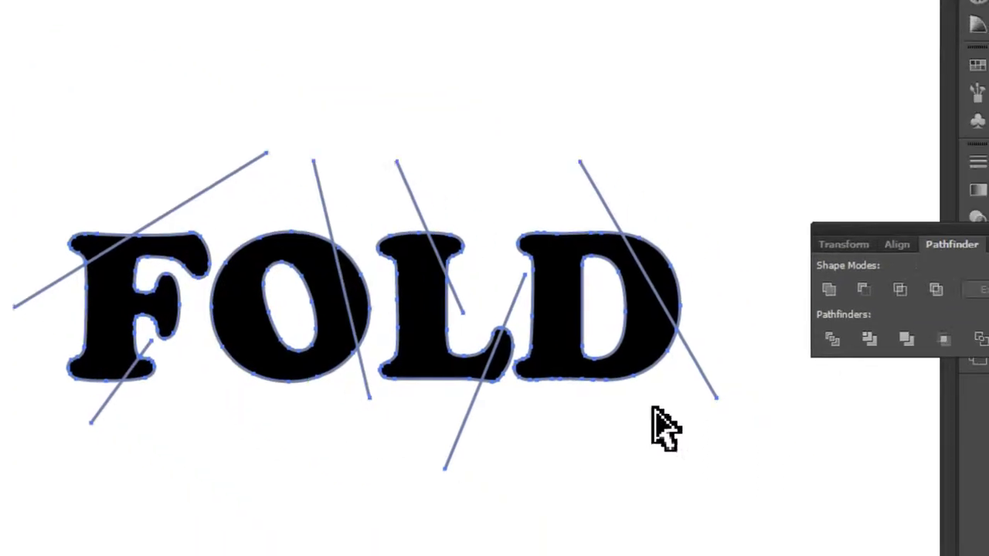
{"action": "left_click", "coordinate": [806, 323]}
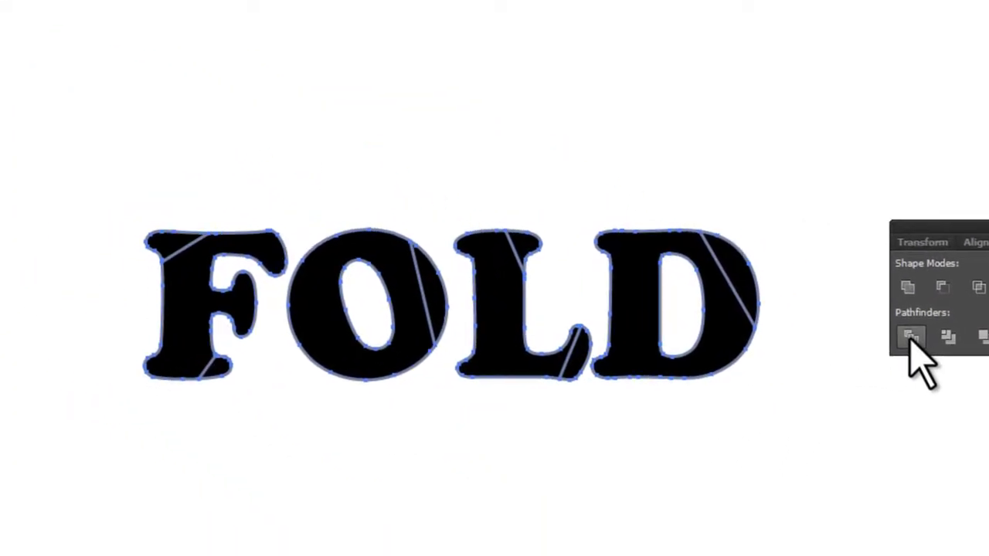
{"action": "key", "text": "ctrl+shift+F9"}
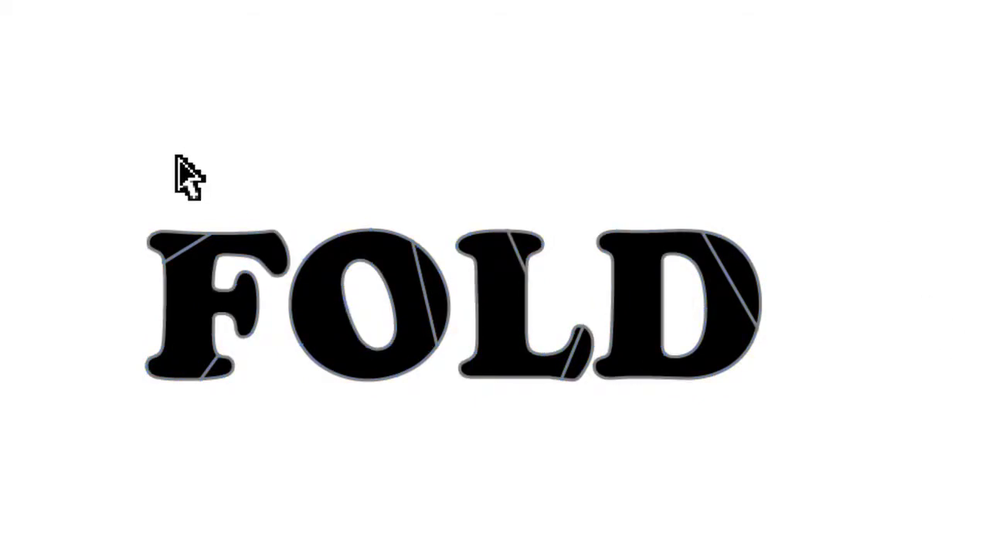
- Rotate the F's top corner piece -180° and fill it grey
{"action": "right_click", "coordinate": [182, 263]}
{"action": "mouse_move", "coordinate": [245, 460]}
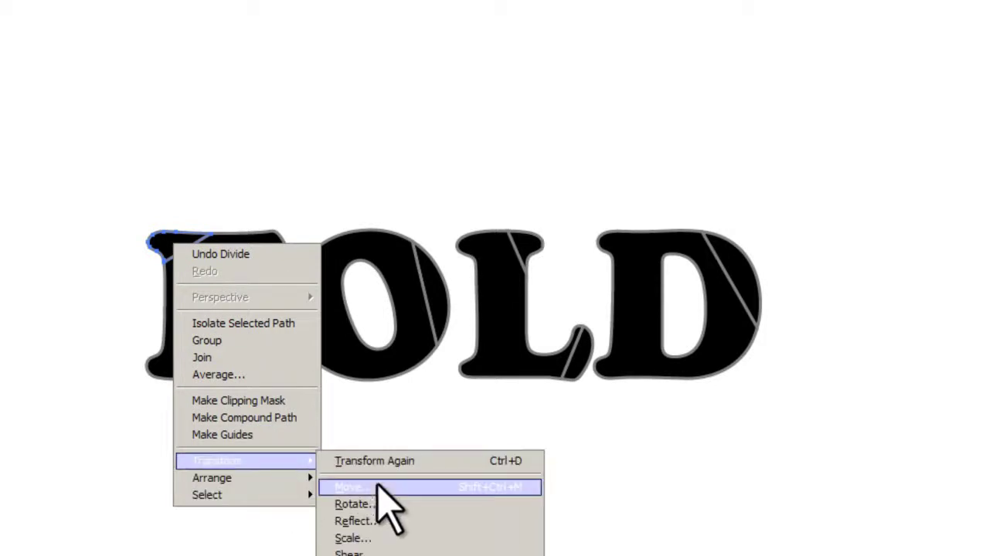
{"action": "left_click", "coordinate": [387, 506]}
{"action": "left_click", "coordinate": [769, 393]}
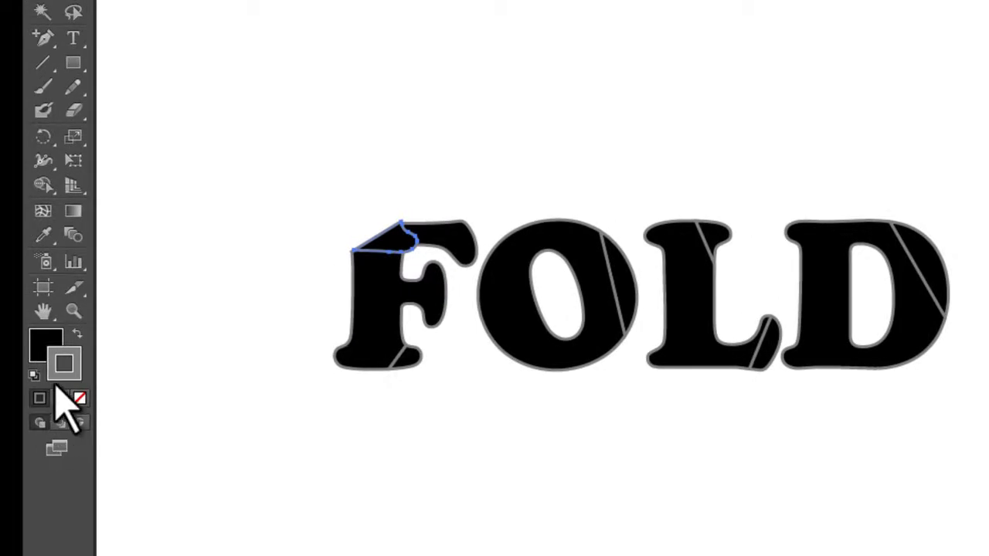
{"action": "left_click_drag", "start_coordinate": [64, 369], "coordinate": [39, 343]}
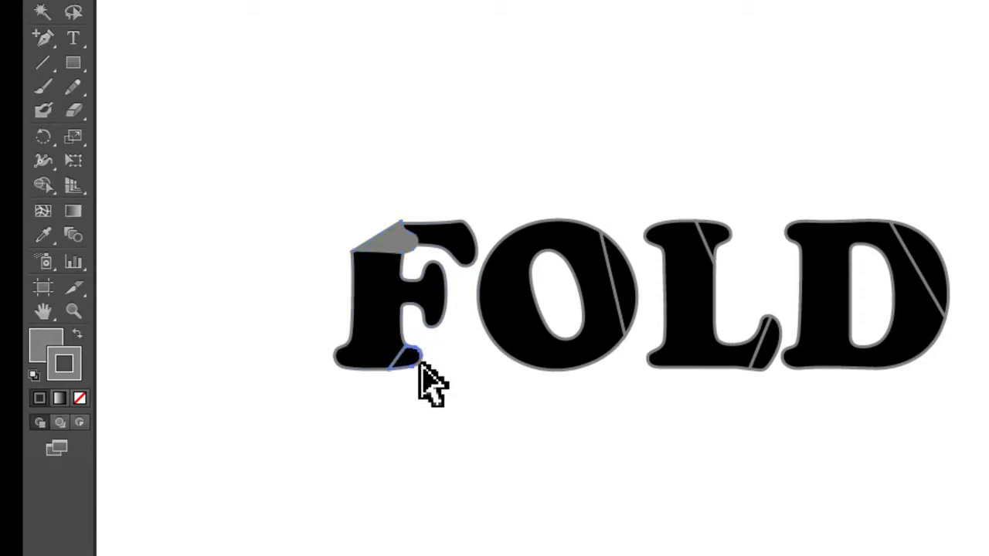
- Rotate the F's bottom corner piece -180° and fill it grey
{"action": "left_click", "coordinate": [550, 366]}
{"action": "right_click", "coordinate": [406, 363]}
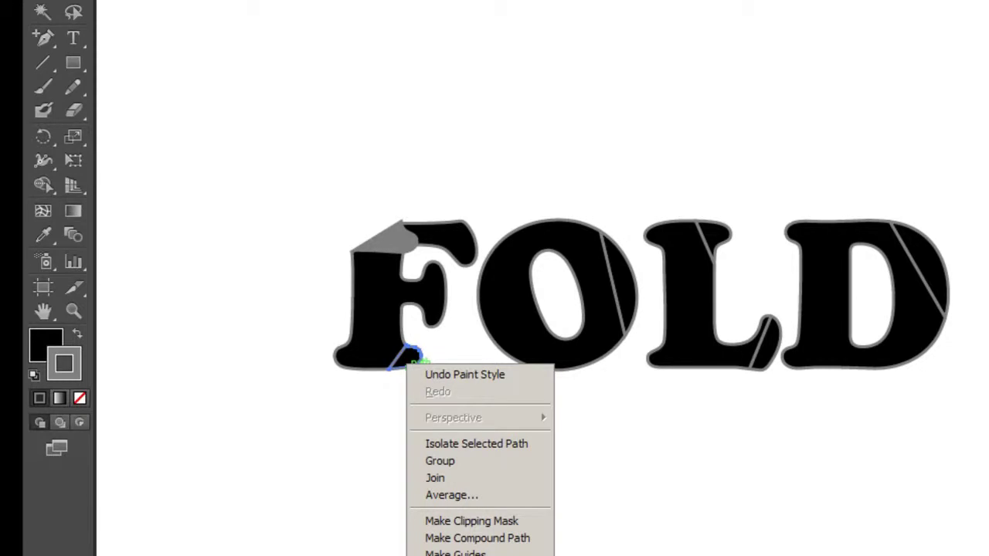
{"action": "left_click", "coordinate": [602, 552]}
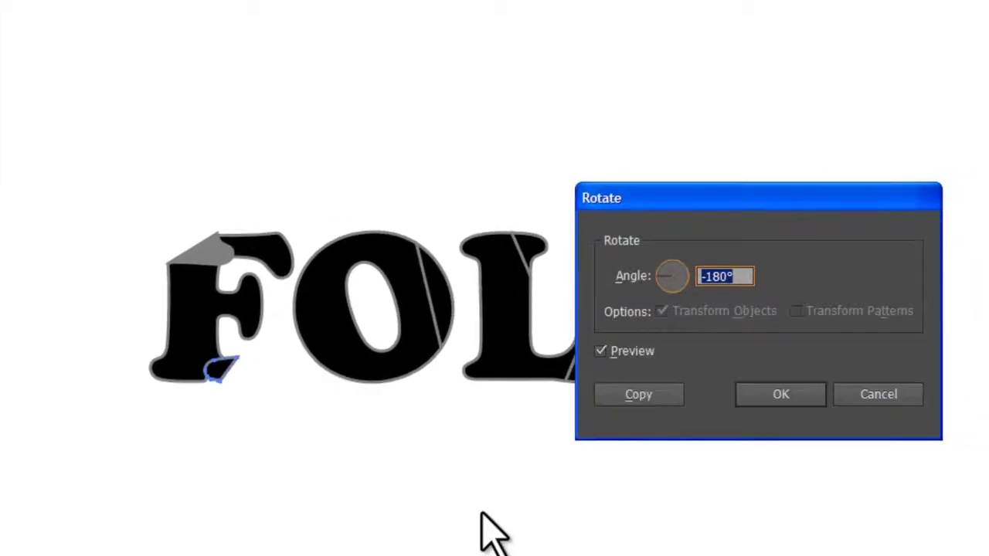
{"action": "left_click", "coordinate": [782, 395]}
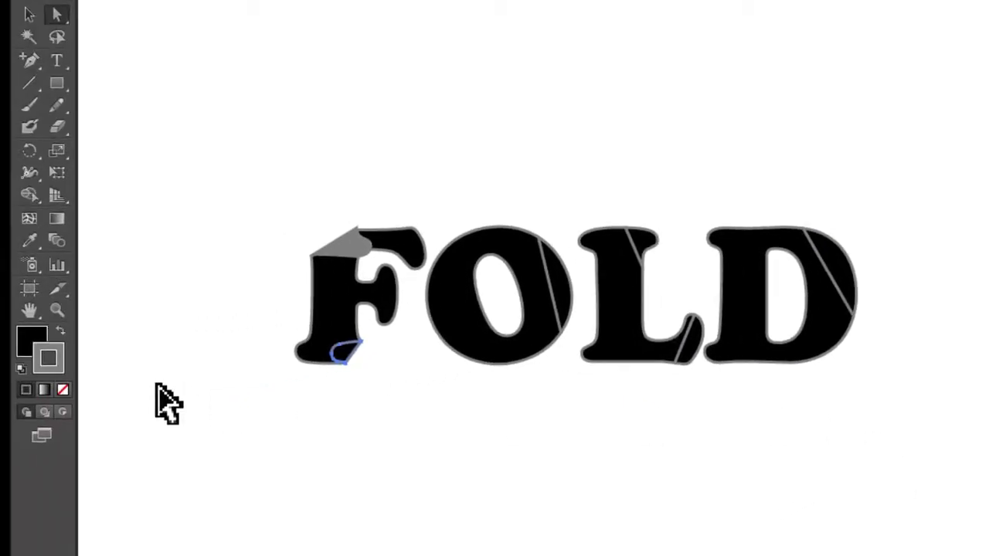
{"action": "left_click_drag", "start_coordinate": [43, 363], "coordinate": [27, 336]}
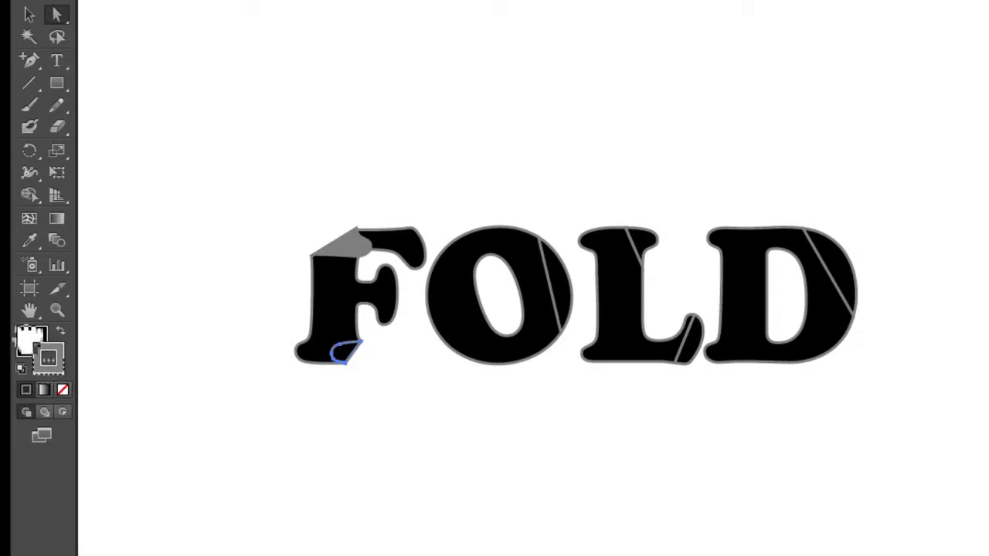
- Rotate the O's corner piece -180°, bring it to front, nudge it left and swap colours to grey fill
{"action": "right_click", "coordinate": [561, 286]}
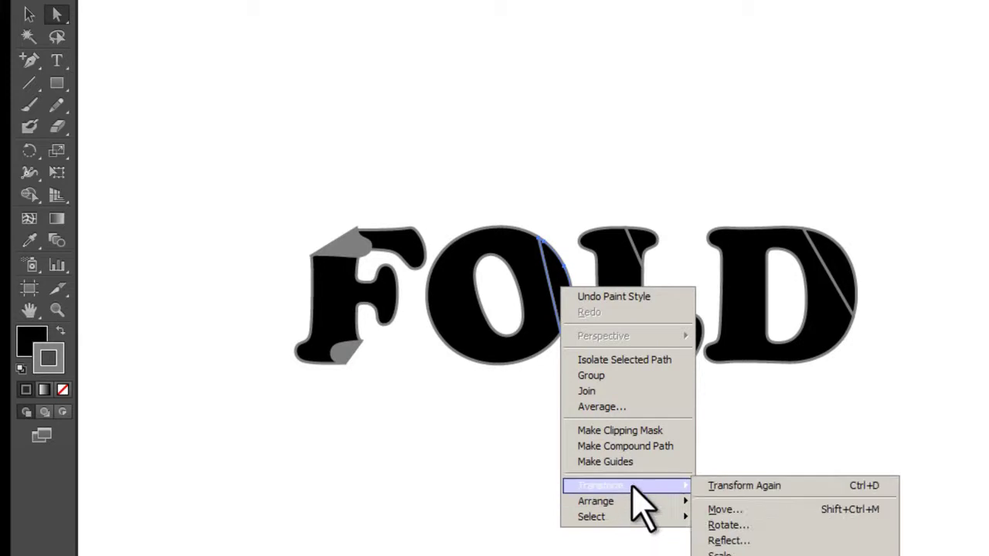
{"action": "left_click", "coordinate": [730, 526]}
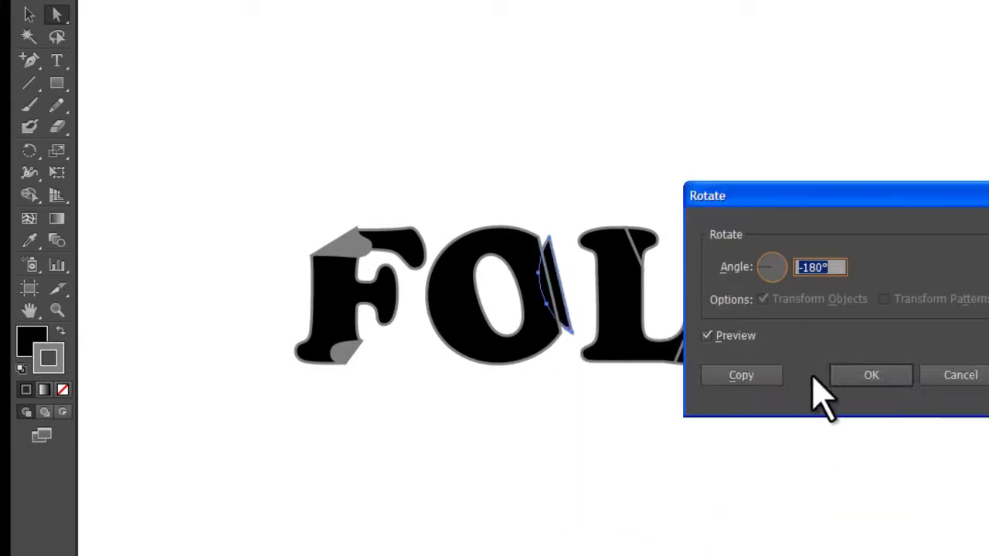
{"action": "left_click", "coordinate": [862, 379]}
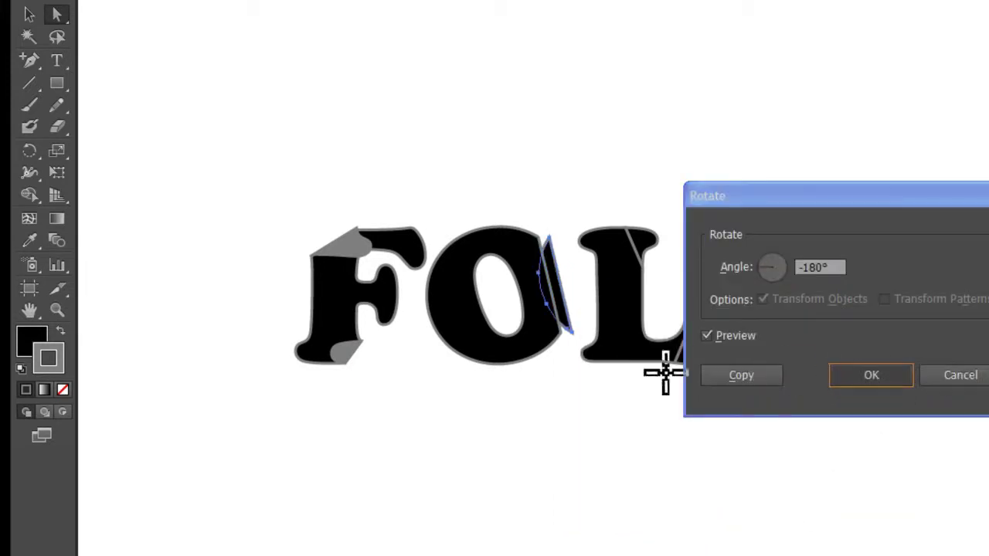
{"action": "right_click", "coordinate": [571, 330]}
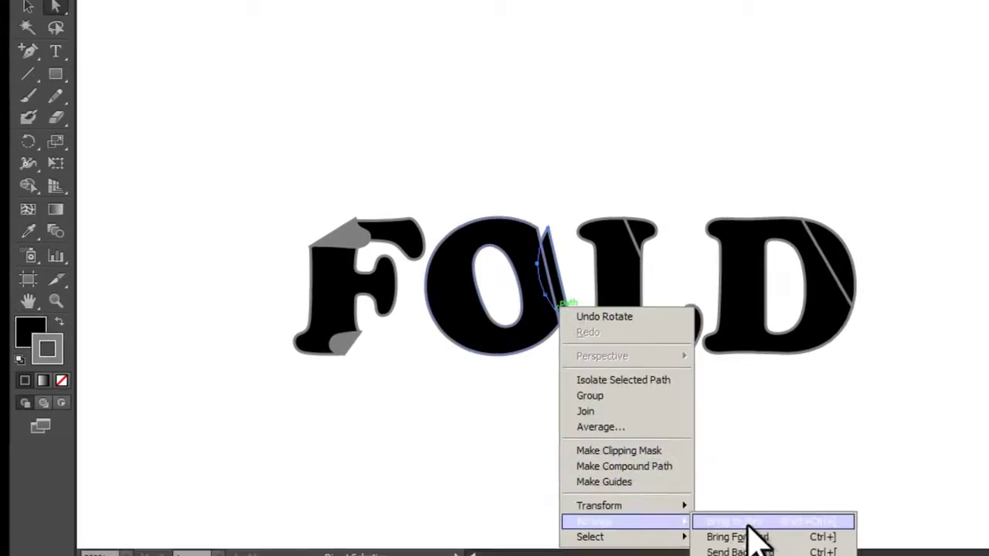
{"action": "left_click", "coordinate": [747, 524]}
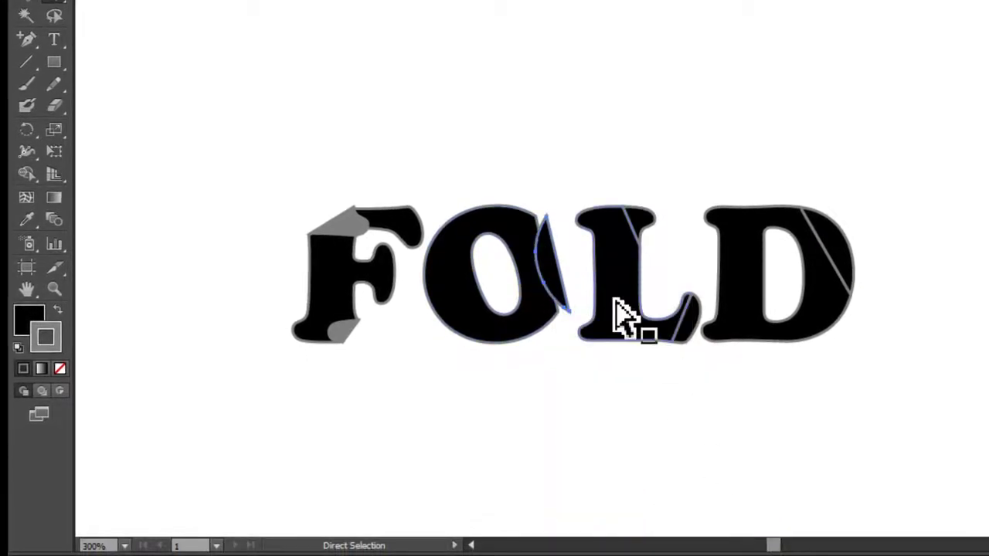
{"action": "key", "text": "Left"}
{"action": "key", "text": "Left"}
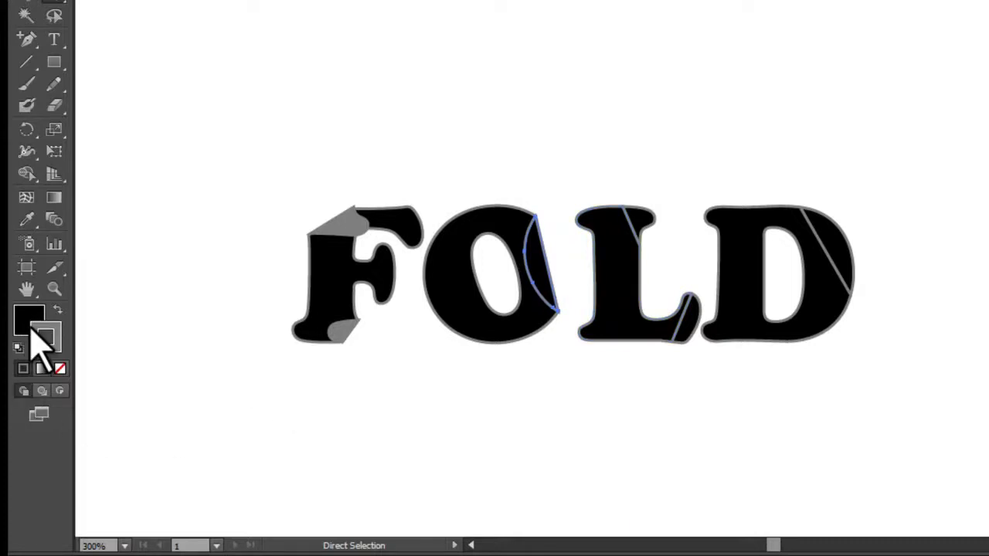
{"action": "key", "text": "shift+x"}
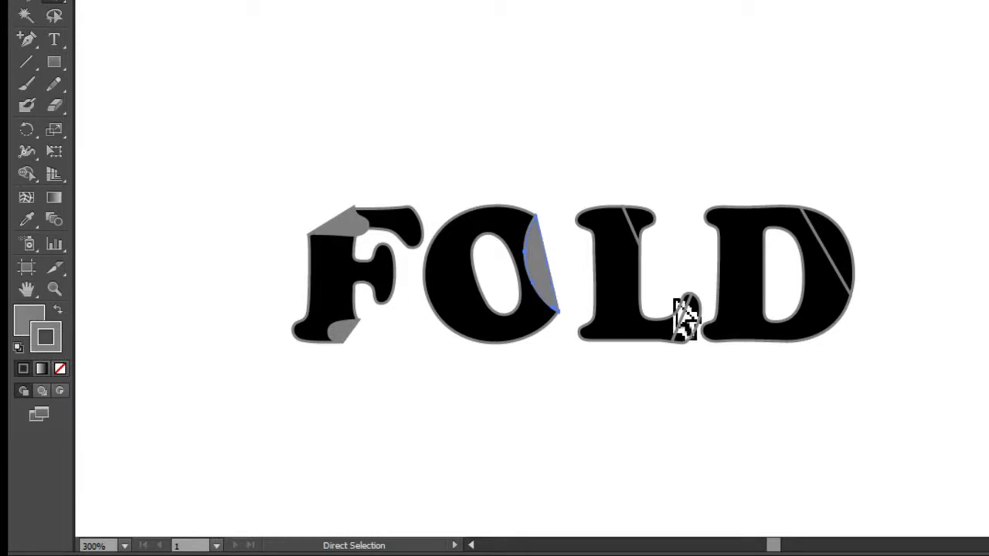
- Rotate the L's top piece -180°, bring it to front and copy the grey stroke into its fill
{"action": "right_click", "coordinate": [647, 221]}
{"action": "mouse_move", "coordinate": [685, 418]}
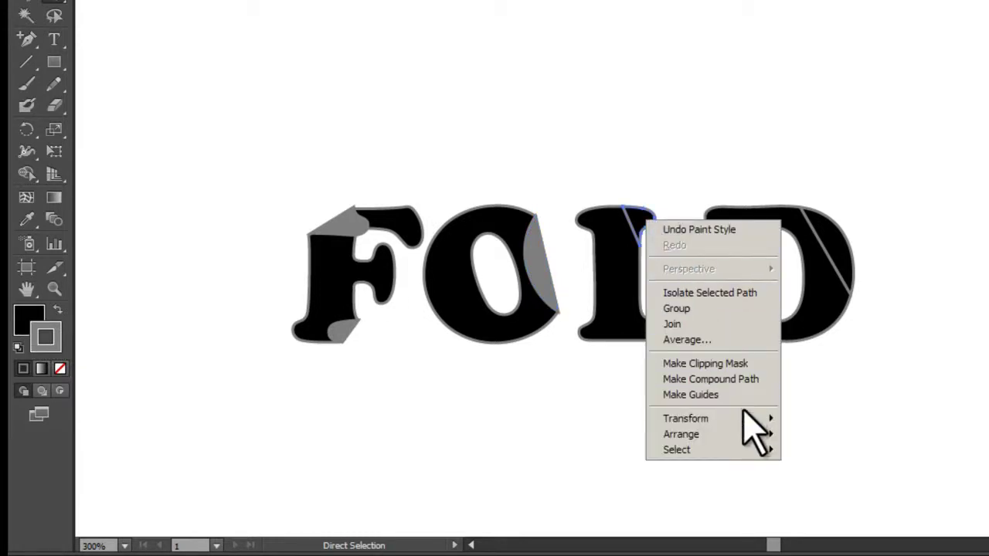
{"action": "left_click", "coordinate": [842, 458]}
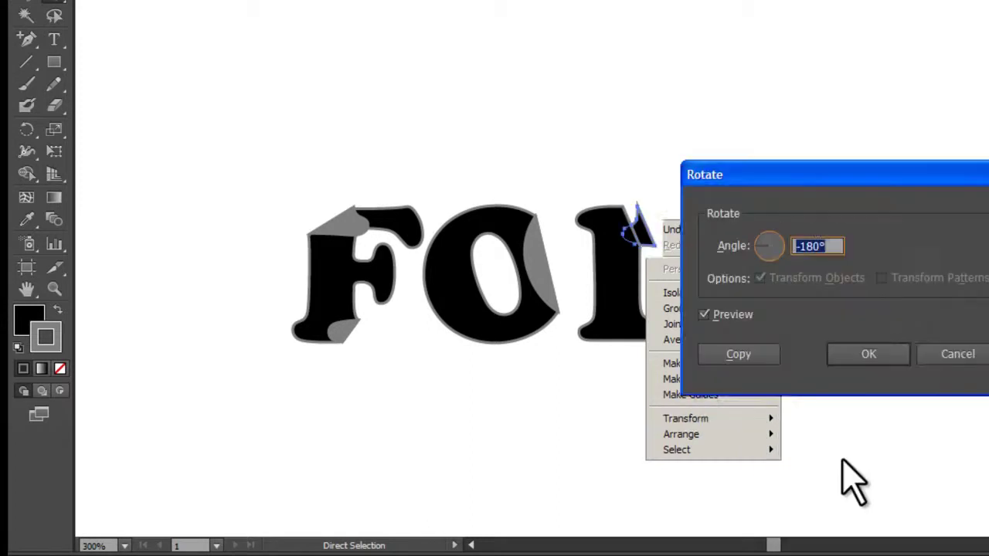
{"action": "left_click", "coordinate": [832, 351]}
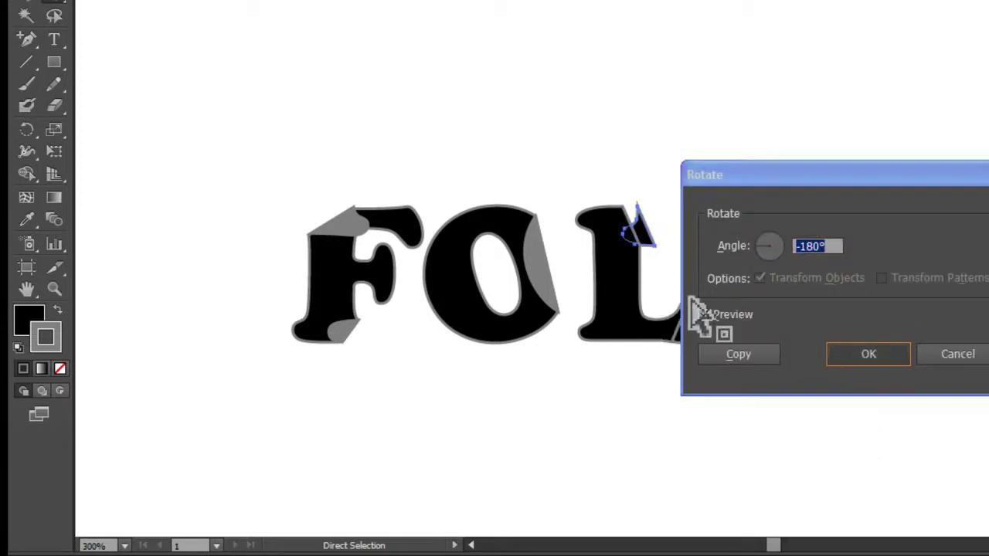
{"action": "right_click", "coordinate": [646, 231]}
{"action": "mouse_move", "coordinate": [711, 445]}
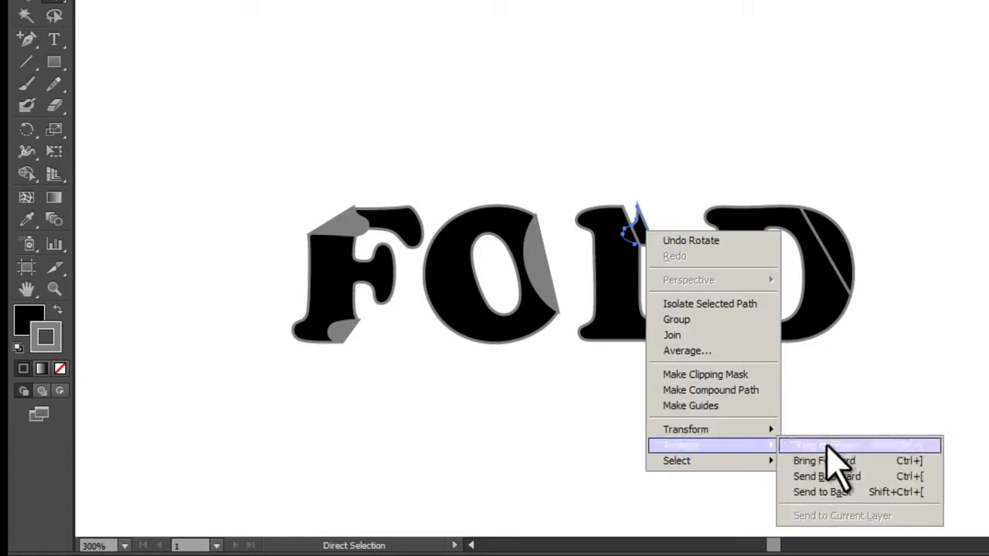
{"action": "left_click", "coordinate": [826, 446]}
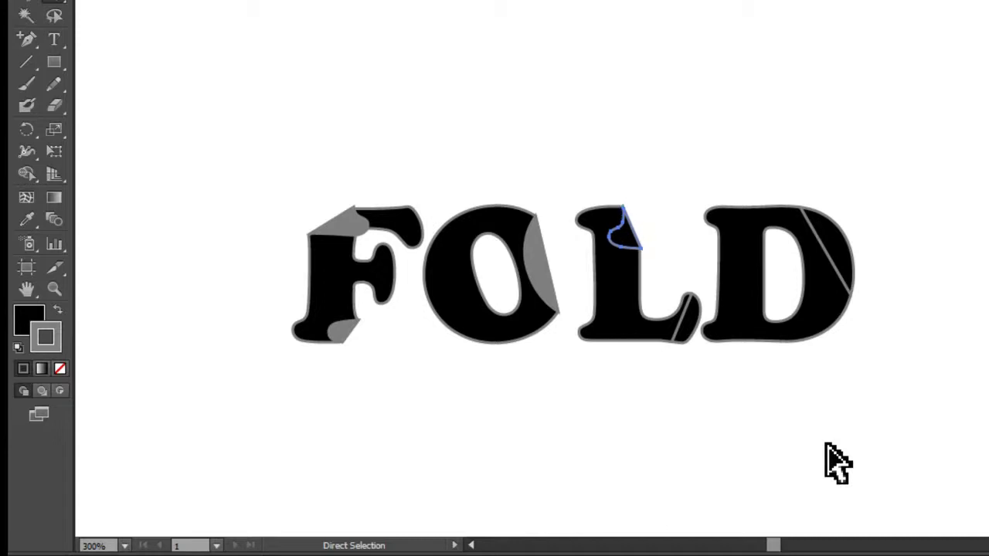
{"action": "left_click", "coordinate": [42, 331]}
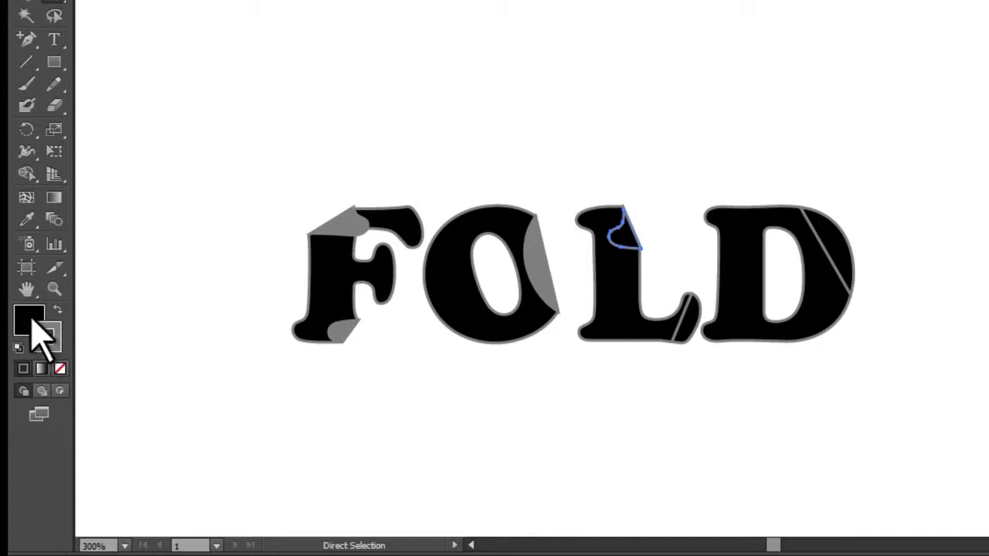
{"action": "left_click", "coordinate": [32, 334]}
{"action": "left_click_drag", "start_coordinate": [34, 336], "coordinate": [26, 315]}
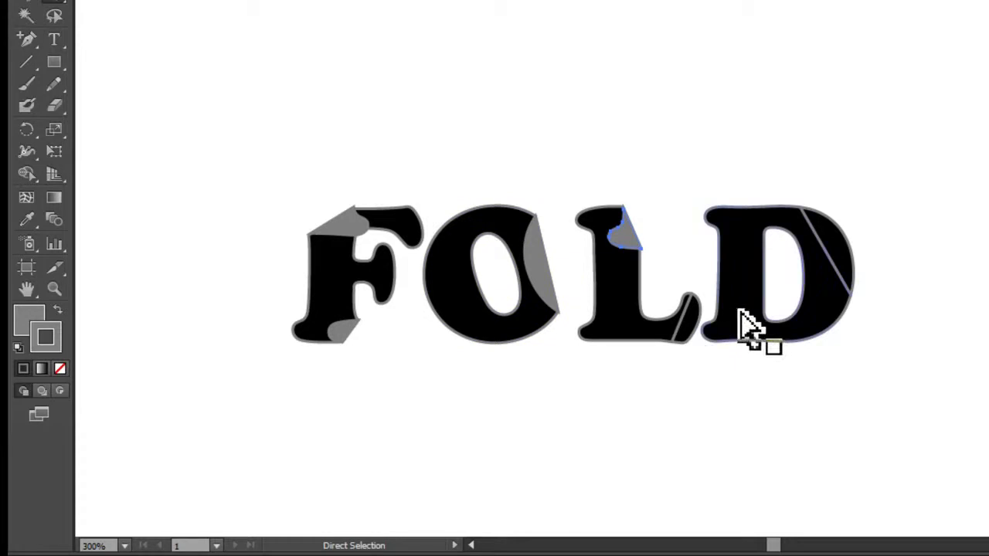
- Rotate the L's foot piece -180° and bring it to the front
{"action": "right_click", "coordinate": [693, 350]}
{"action": "mouse_move", "coordinate": [753, 532]}
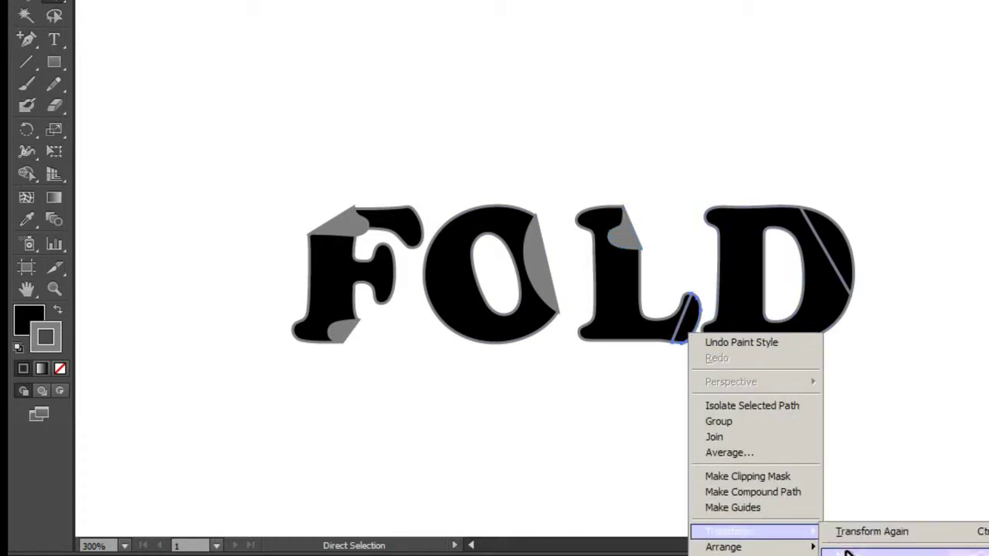
{"action": "left_click", "coordinate": [850, 554]}
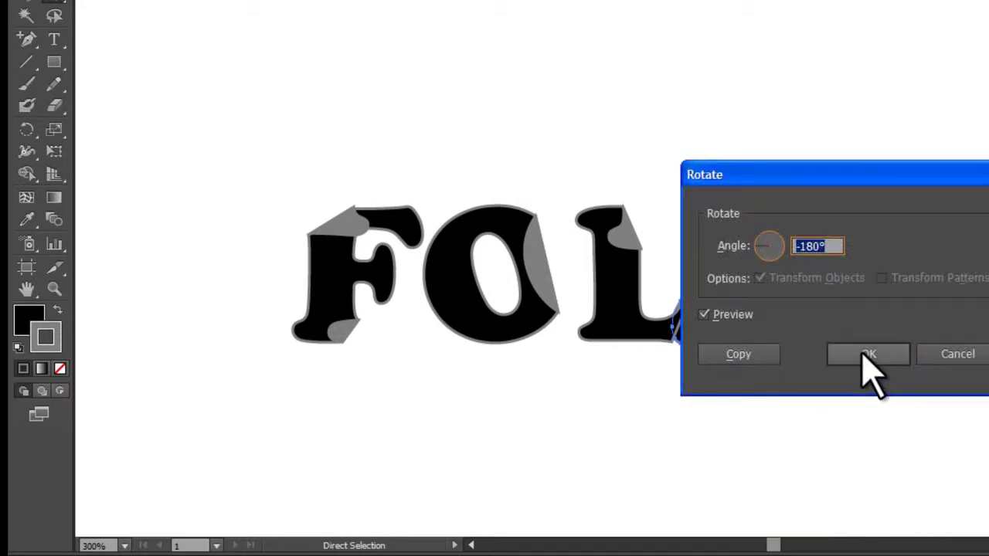
{"action": "left_click", "coordinate": [860, 353]}
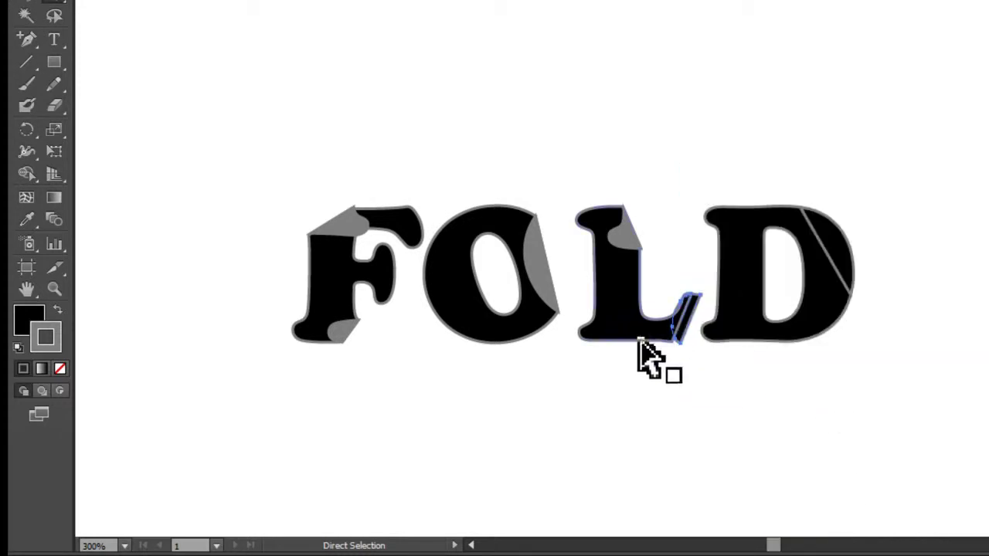
{"action": "right_click", "coordinate": [686, 331]}
{"action": "mouse_move", "coordinate": [750, 543]}
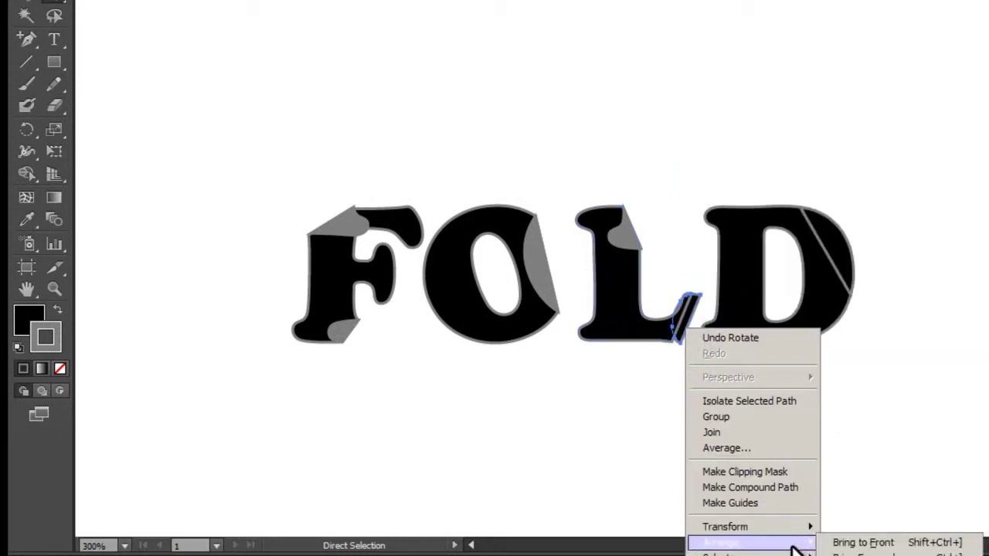
{"action": "left_click", "coordinate": [869, 544]}
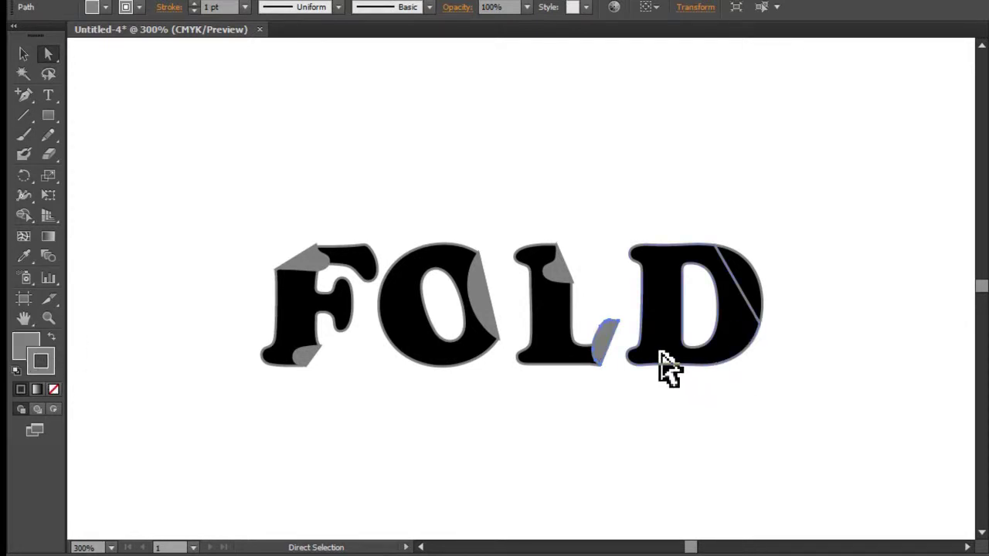
- Rotate the D's corner piece -180° and bring it to the front
{"action": "right_click", "coordinate": [753, 279]}
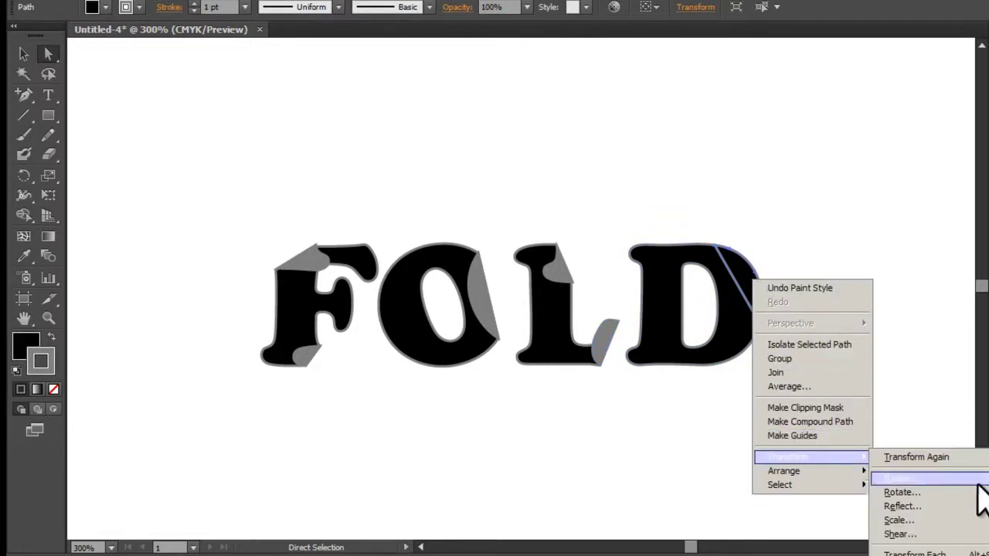
{"action": "left_click", "coordinate": [966, 495]}
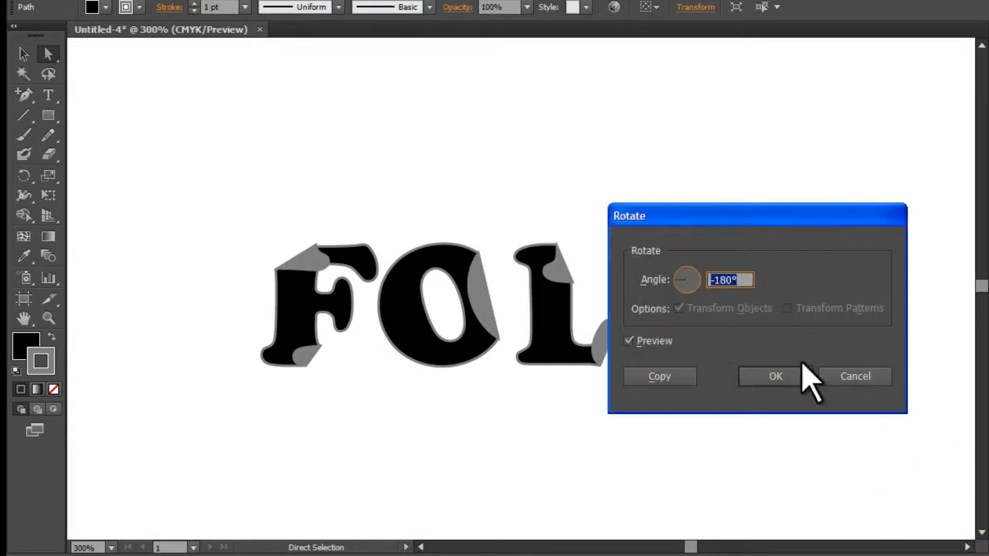
{"action": "left_click", "coordinate": [790, 379]}
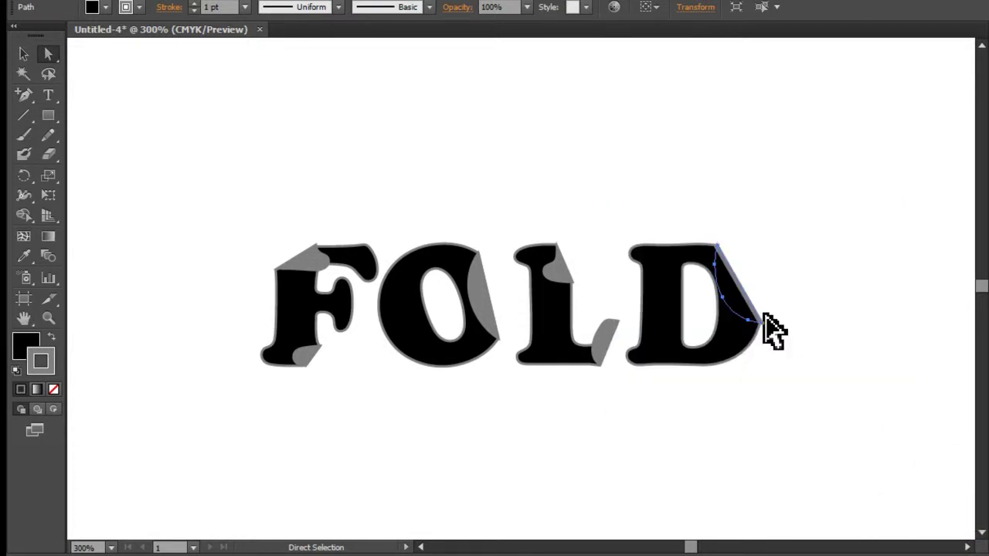
{"action": "right_click", "coordinate": [734, 305]}
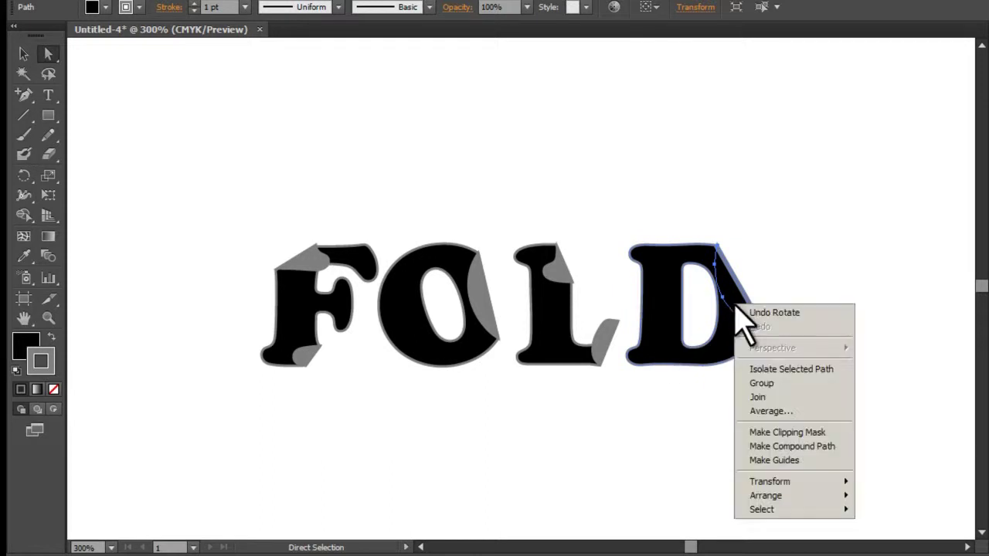
{"action": "mouse_move", "coordinate": [792, 495]}
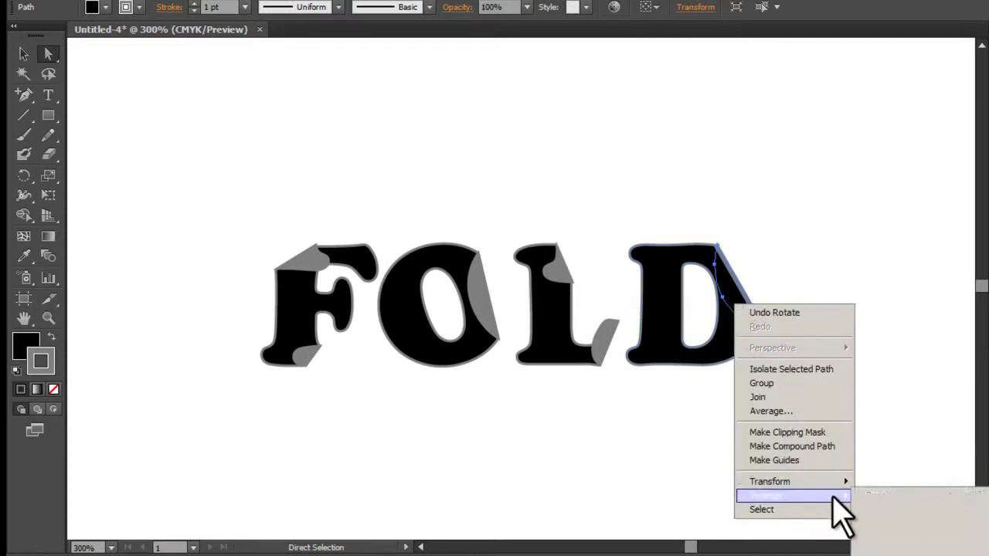
{"action": "left_click", "coordinate": [908, 510]}
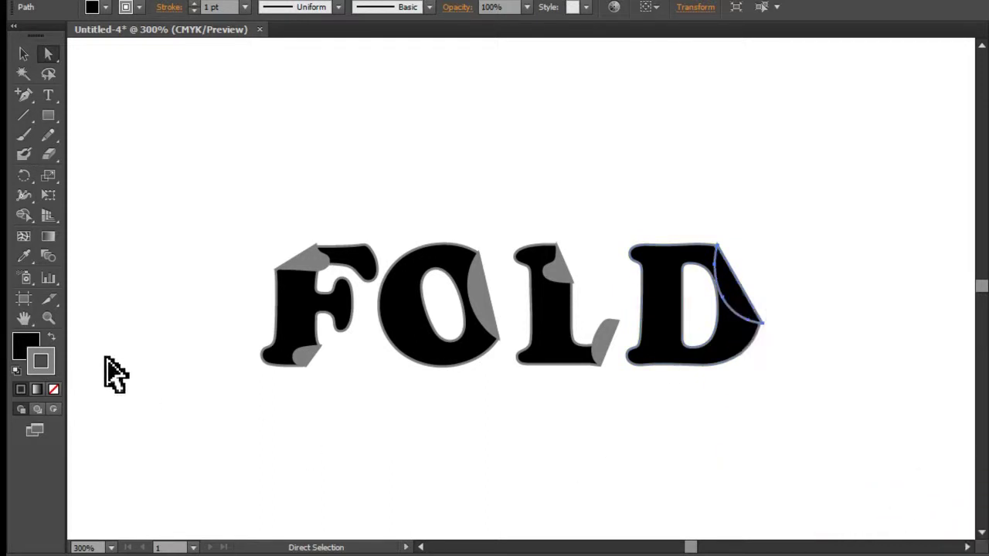
- Fill the D's fold piece with the grey stroke colour and nudge it slightly up-left
{"action": "left_click_drag", "start_coordinate": [35, 363], "coordinate": [25, 344]}
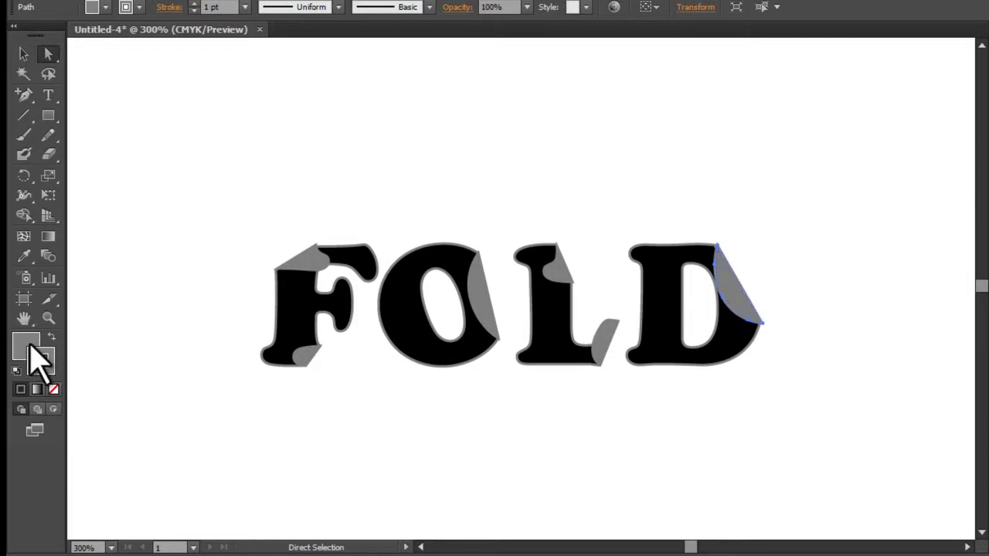
{"action": "left_click", "coordinate": [603, 443]}
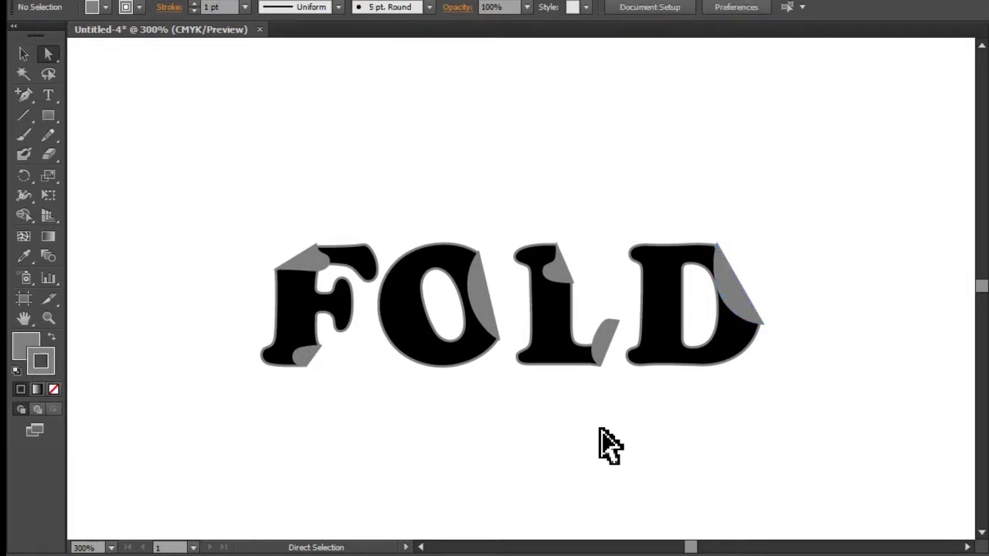
{"action": "left_click", "coordinate": [740, 323]}
{"action": "key", "text": "Left"}
{"action": "key", "text": "Up"}
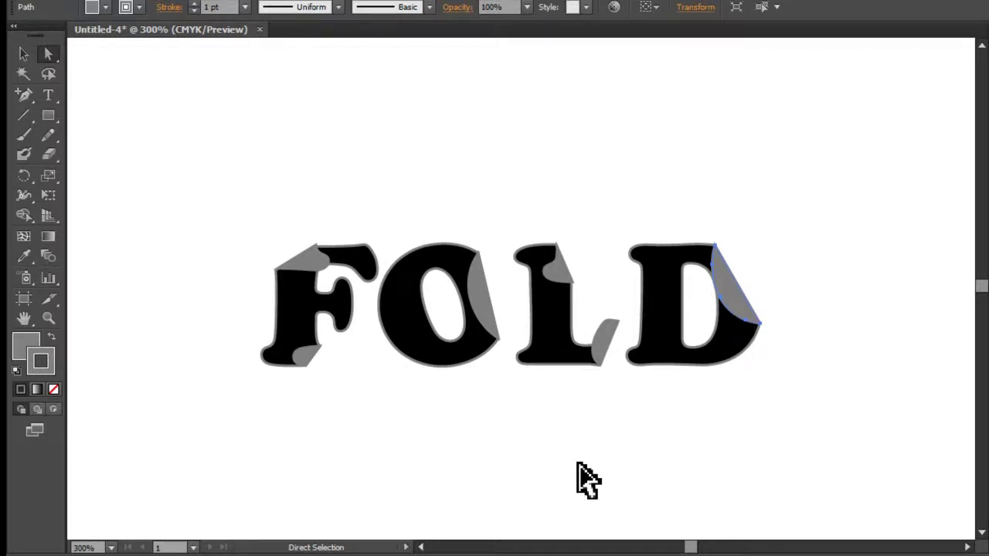
{"action": "left_click", "coordinate": [556, 473]}
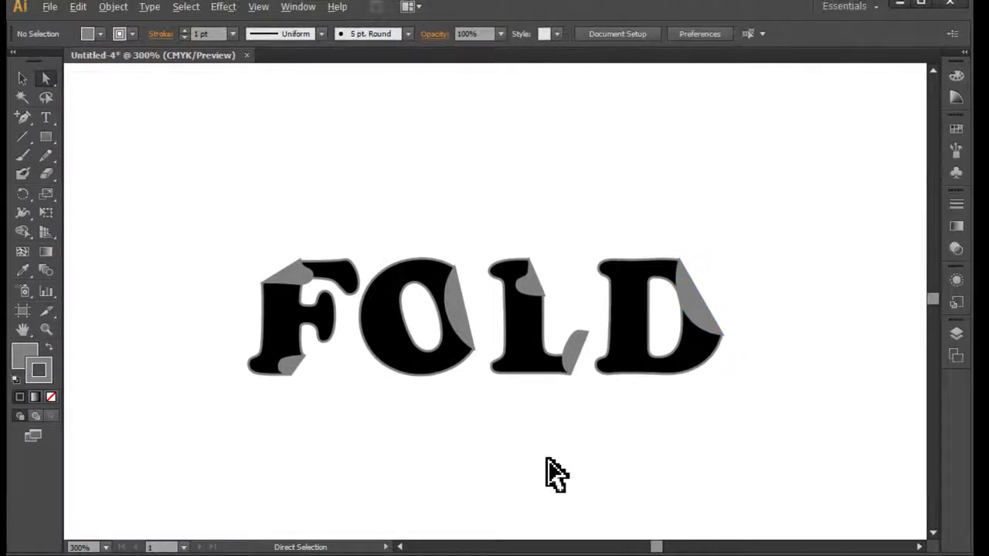